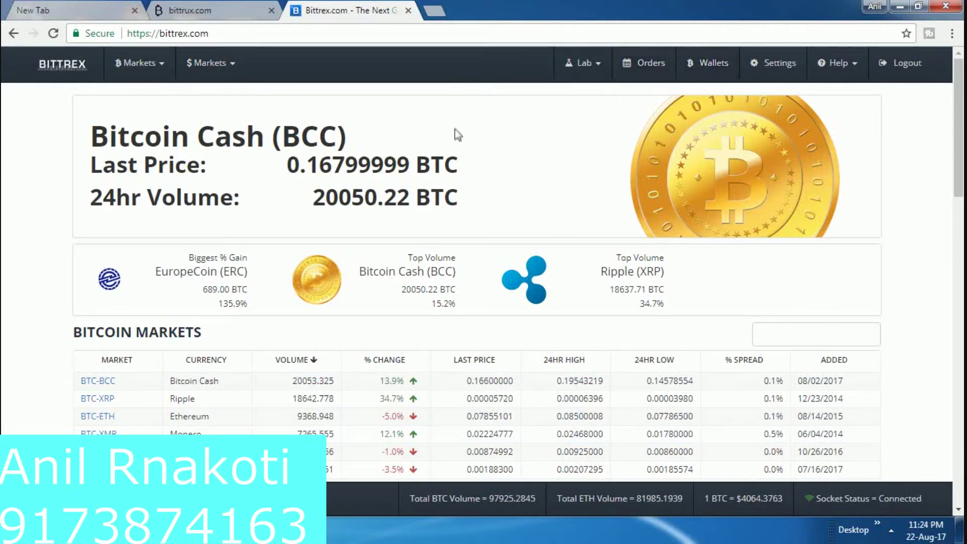
- Open the wallets page and examine the deposit address of the Bitcoin (BTC) wallet
left_click(721, 66)
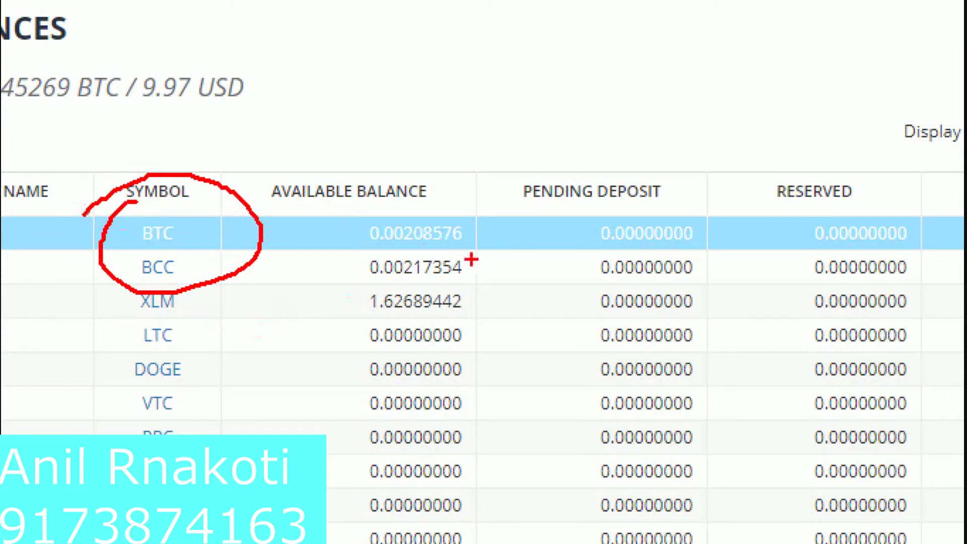
mouse_move(498, 196)
left_mouse_down()
mouse_move(356, 187)
mouse_move(312, 301)
mouse_move(464, 299)
mouse_move(525, 224)
mouse_move(469, 175)
left_mouse_up()
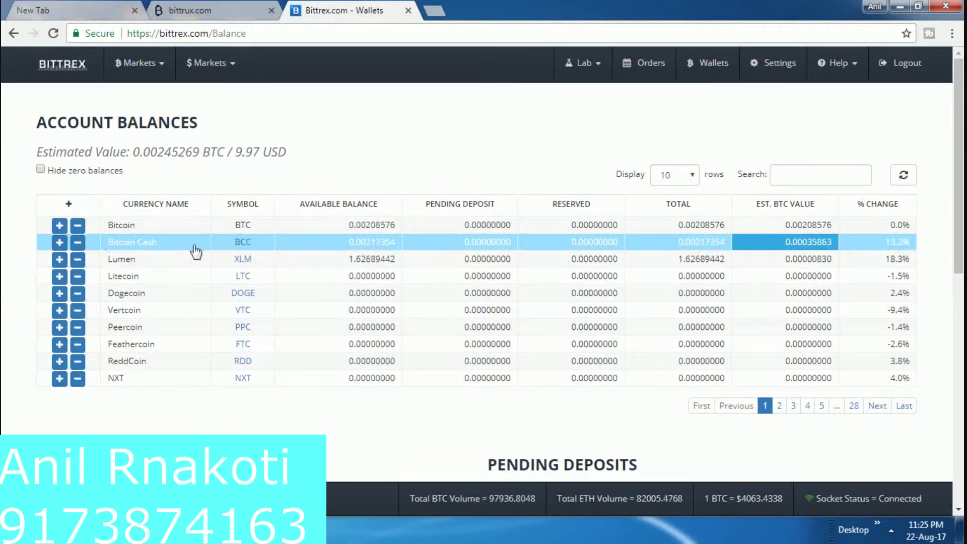
left_click(60, 226)
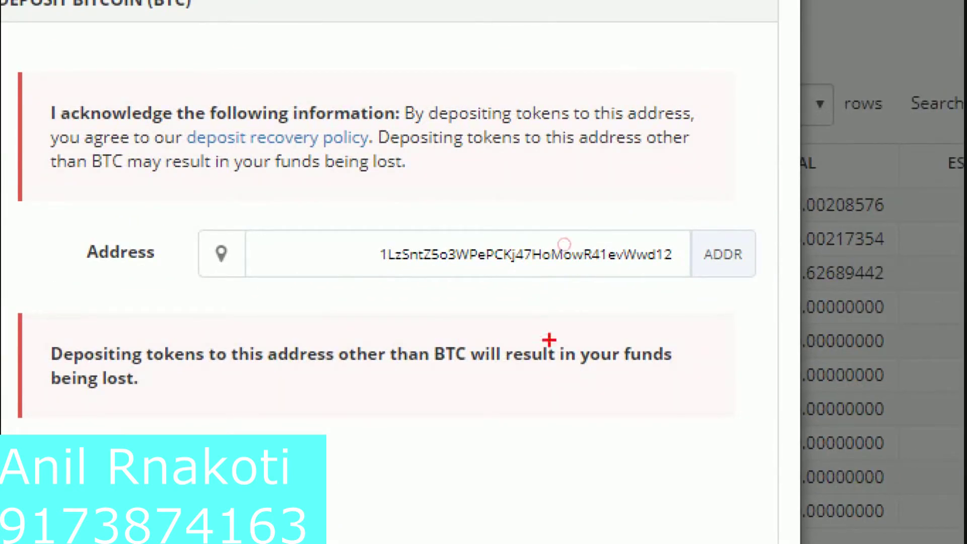
mouse_move(286, 180)
left_mouse_down()
mouse_move(289, 202)
mouse_move(393, 332)
mouse_move(871, 312)
mouse_move(756, 157)
mouse_move(289, 193)
left_mouse_up()
mouse_move(341, 211)
left_mouse_down()
mouse_move(349, 287)
mouse_move(565, 305)
mouse_move(714, 266)
mouse_move(703, 202)
mouse_move(345, 220)
left_mouse_up()
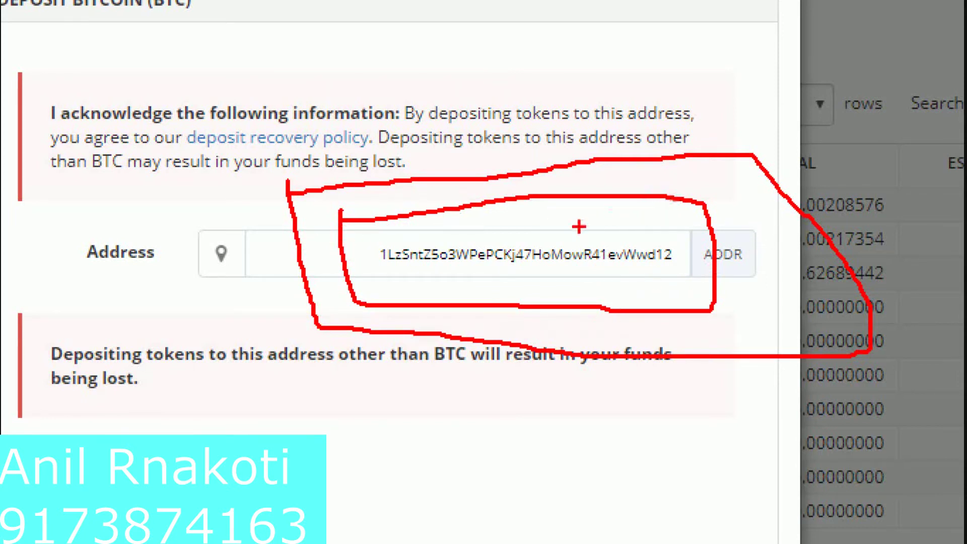
mouse_move(373, 230)
left_mouse_down()
mouse_move(689, 227)
mouse_move(690, 316)
mouse_move(421, 325)
mouse_move(394, 308)
mouse_move(368, 252)
left_mouse_up()
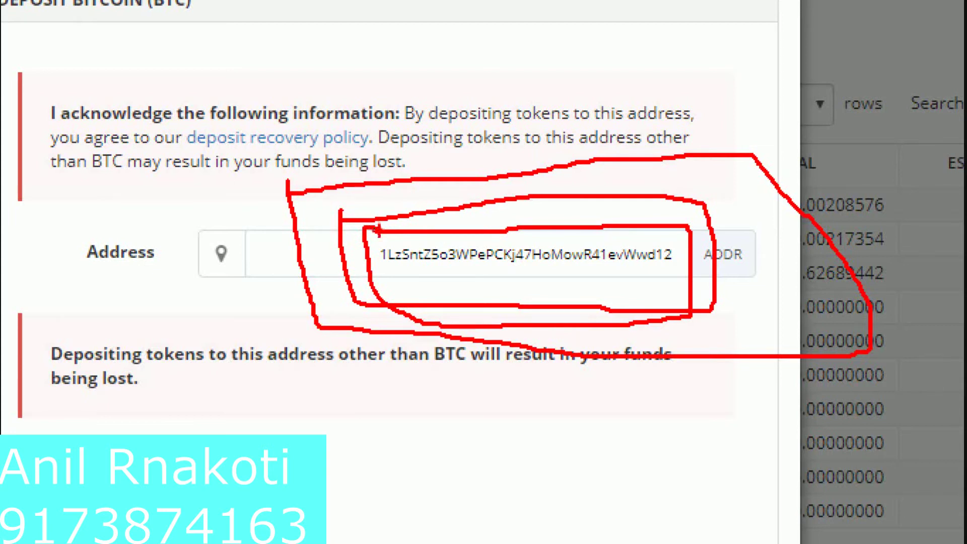
key("Escape")
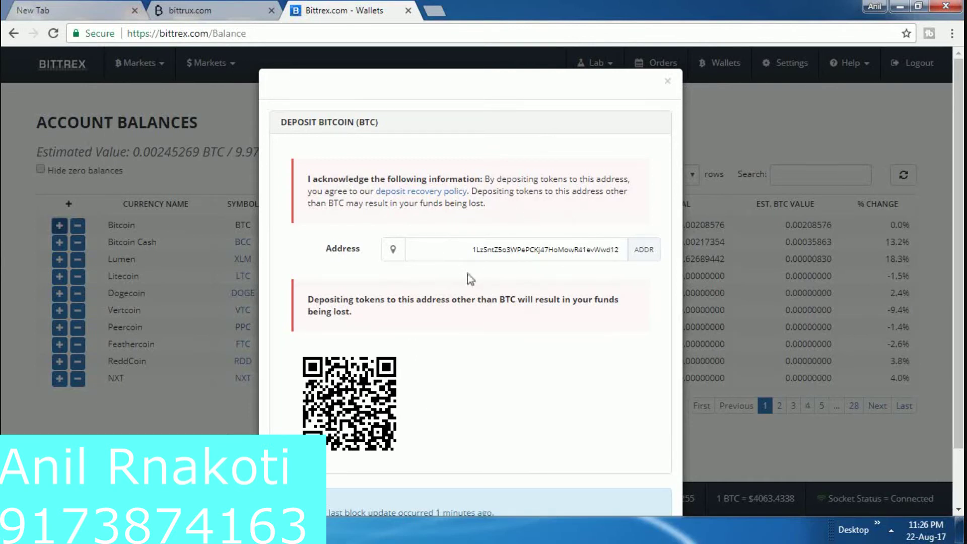
left_click(668, 81)
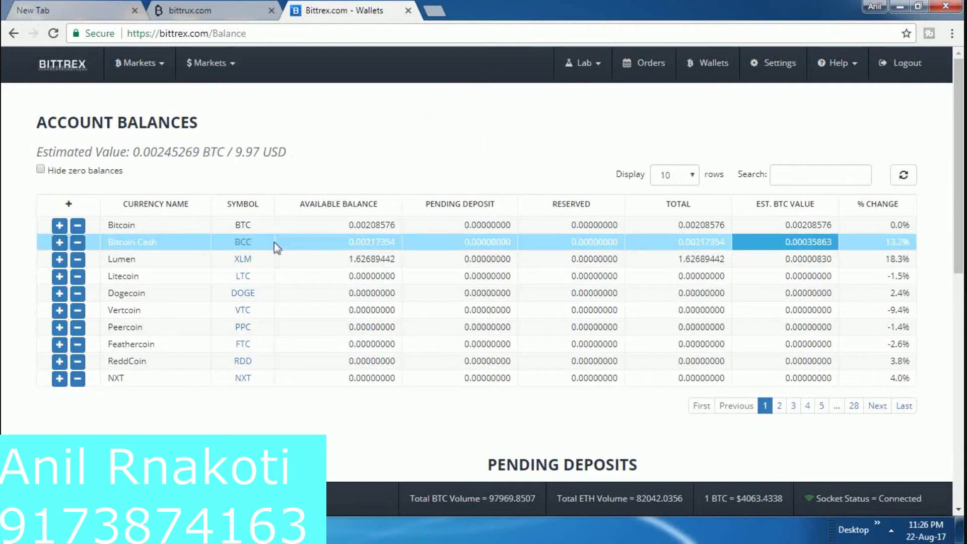
- View the deposit details of the Lumen (XLM) wallet and of the Dogecoin (DOGE) wallet
left_click(59, 260)
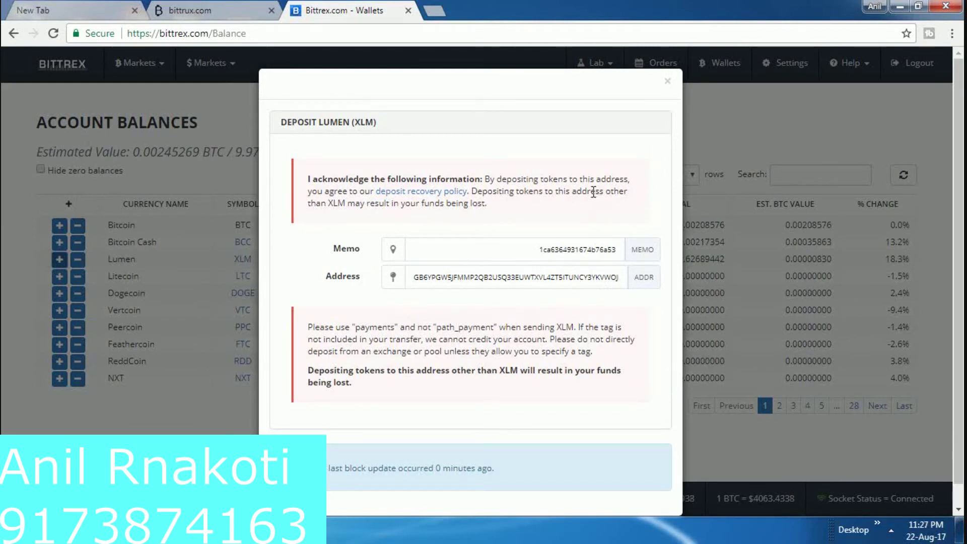
left_click(667, 81)
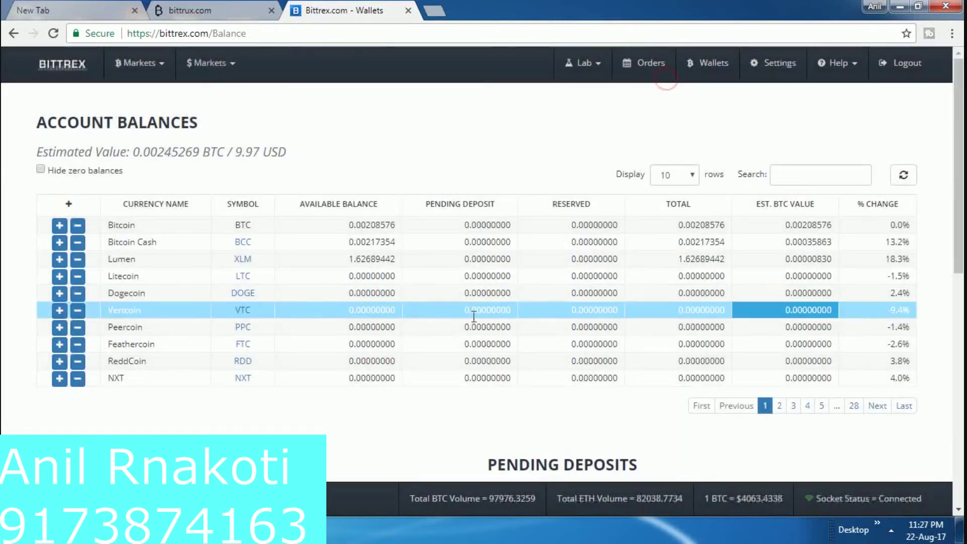
left_click(60, 294)
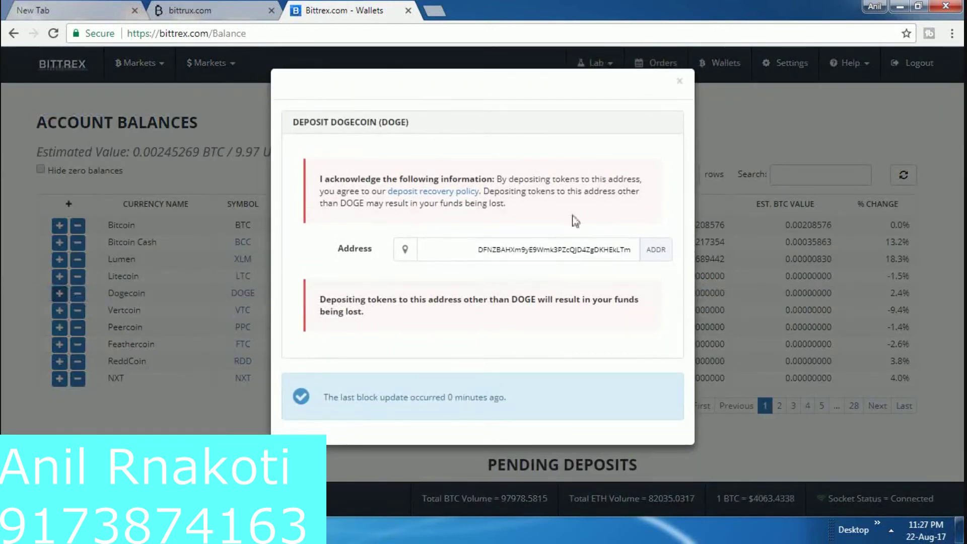
left_click(681, 82)
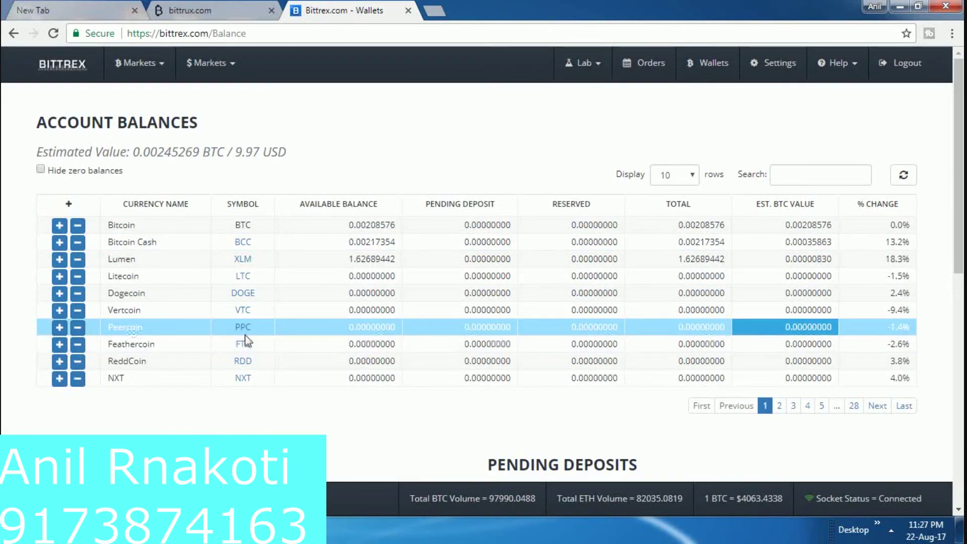
- Generate a new deposit address for the Peercoin (PPC) wallet and close its deposit dialog
left_click(60, 329)
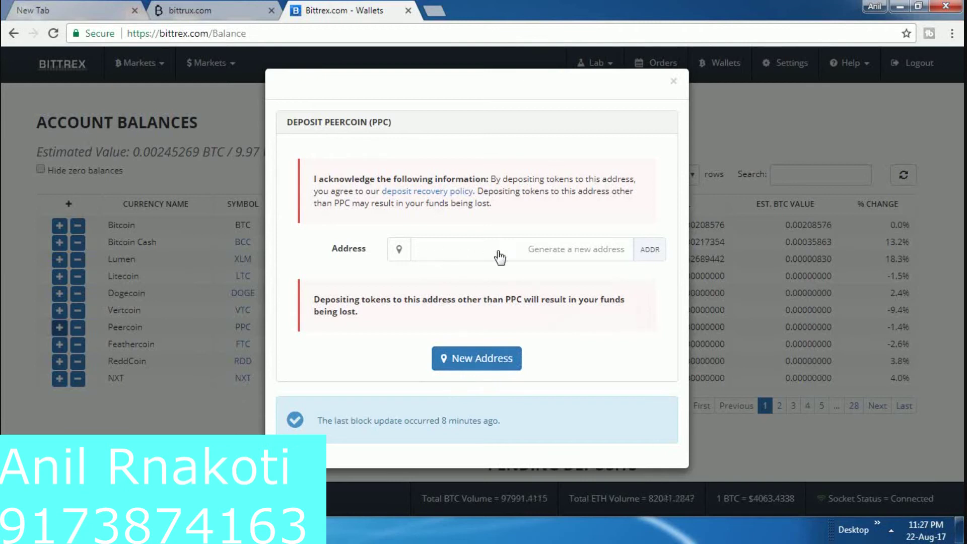
left_click(470, 363)
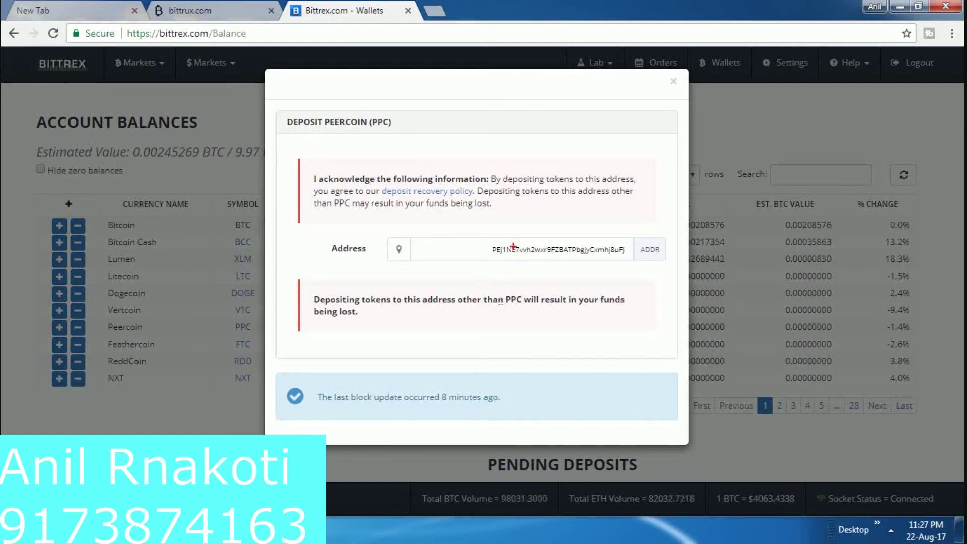
mouse_move(474, 227)
left_mouse_down()
mouse_move(564, 226)
mouse_move(645, 262)
mouse_move(536, 288)
mouse_move(472, 251)
mouse_move(511, 222)
mouse_move(632, 214)
mouse_move(640, 245)
mouse_move(497, 291)
mouse_move(476, 237)
left_mouse_up()
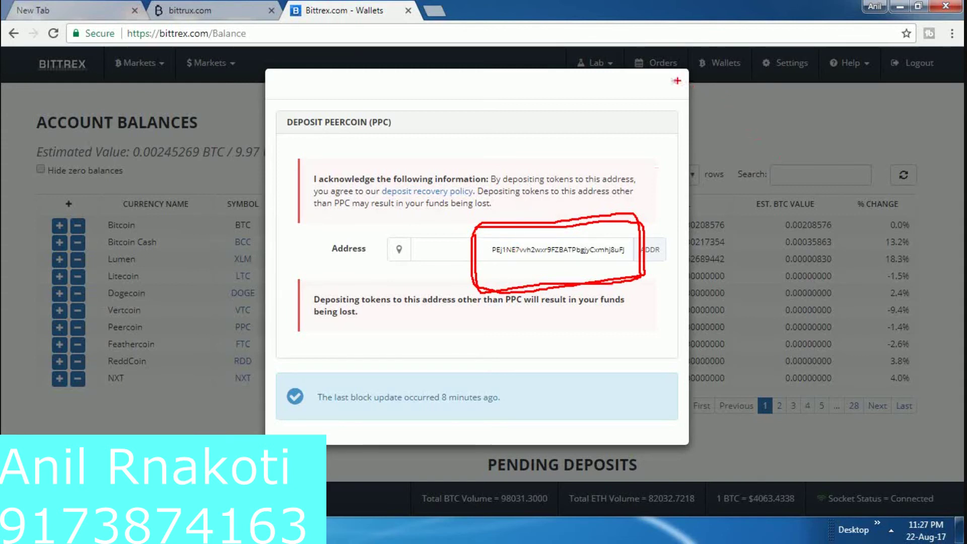
key("Escape")
left_click(674, 82)
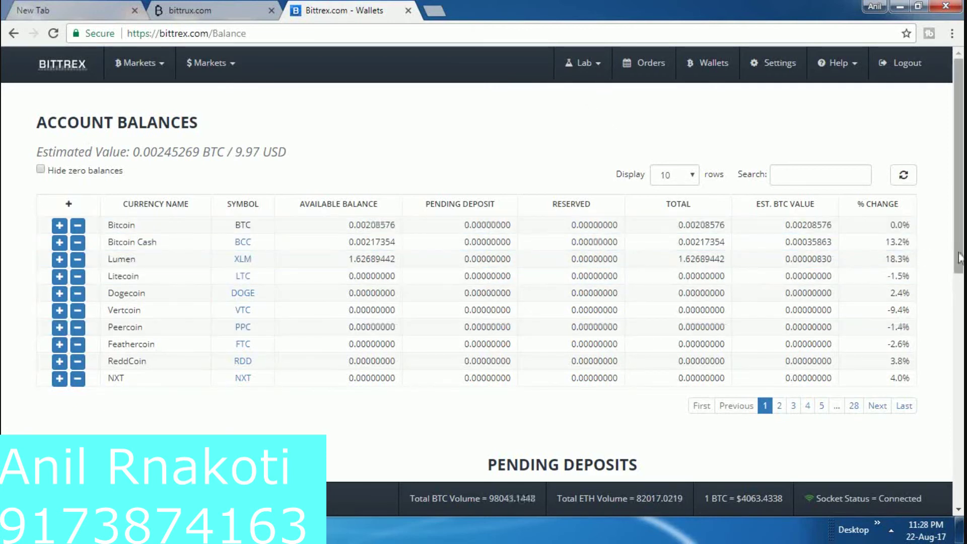
scroll(960, 258, "down", 1)
scroll(960, 258, "up", 1)
left_click(163, 339)
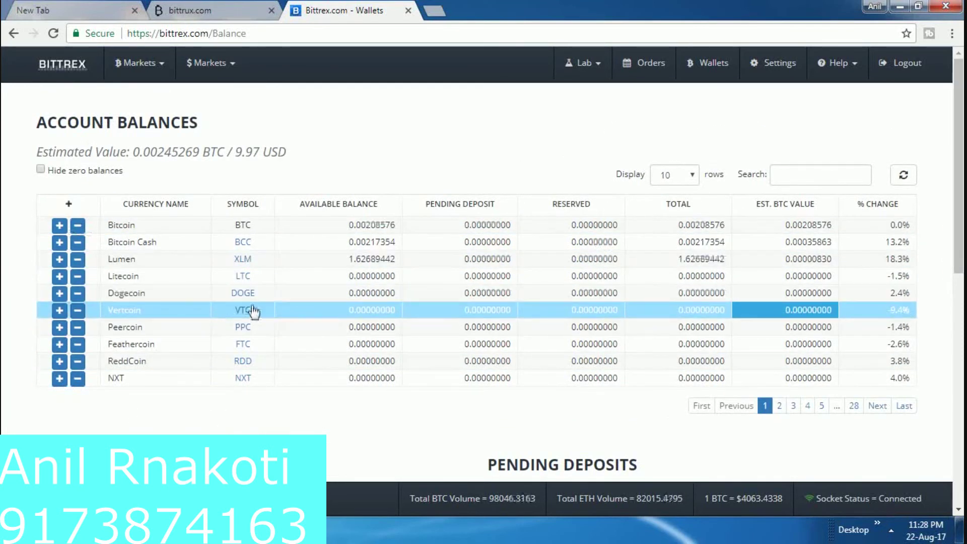
- Examine the address, quantity and transaction fee fields of the Bitcoin withdrawal form without submitting it, and dismiss the Windows color scheme prompt
left_click(78, 226)
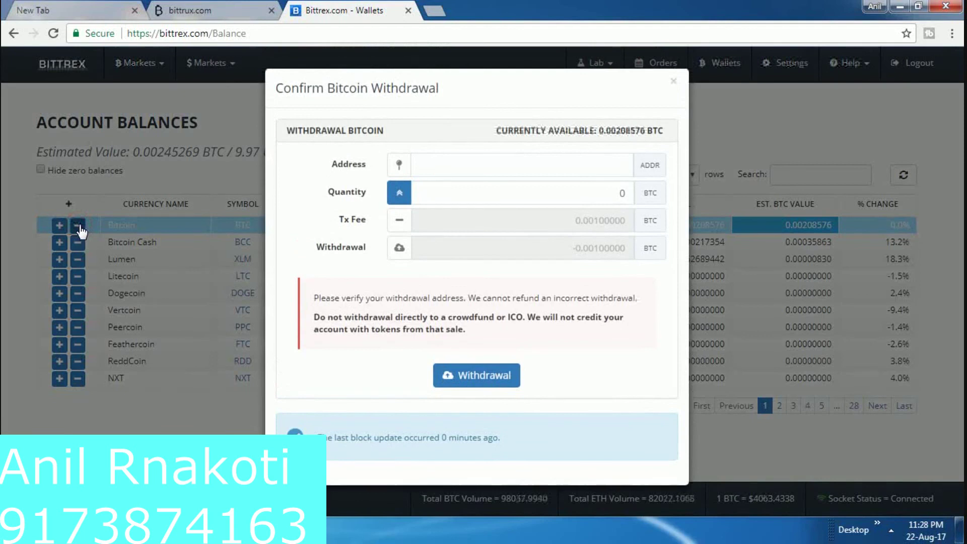
left_click(469, 167)
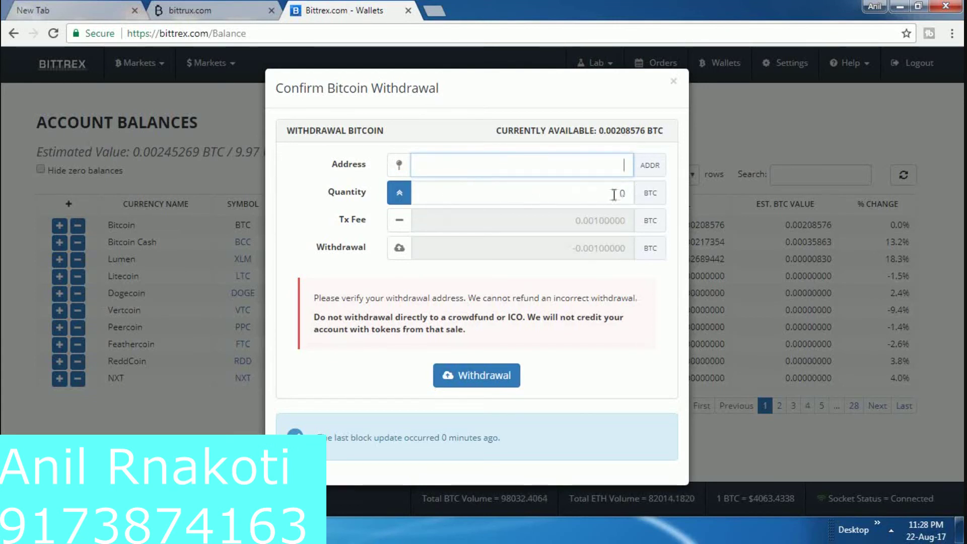
left_click(501, 195)
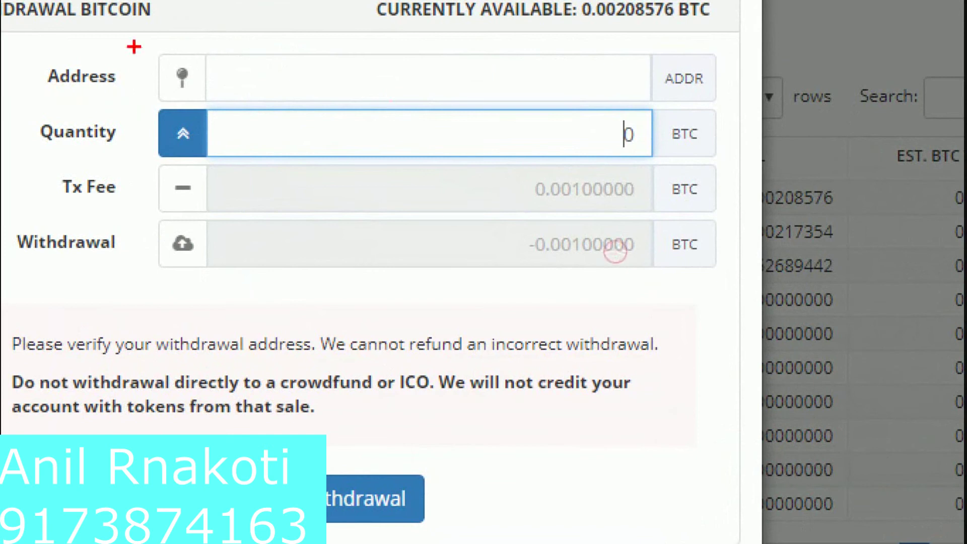
left_click_drag(212, 84, 312, 83)
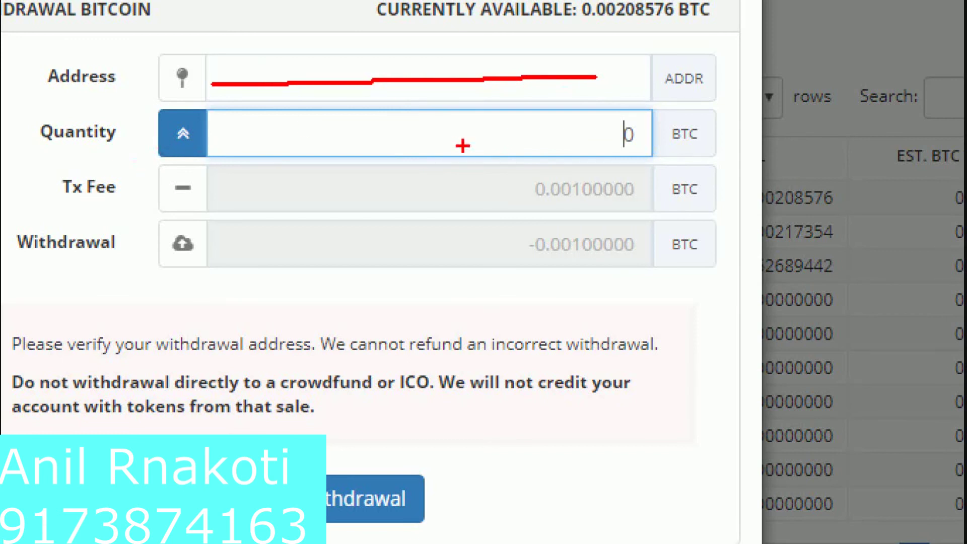
left_click(518, 131)
left_click_drag(238, 118, 573, 136)
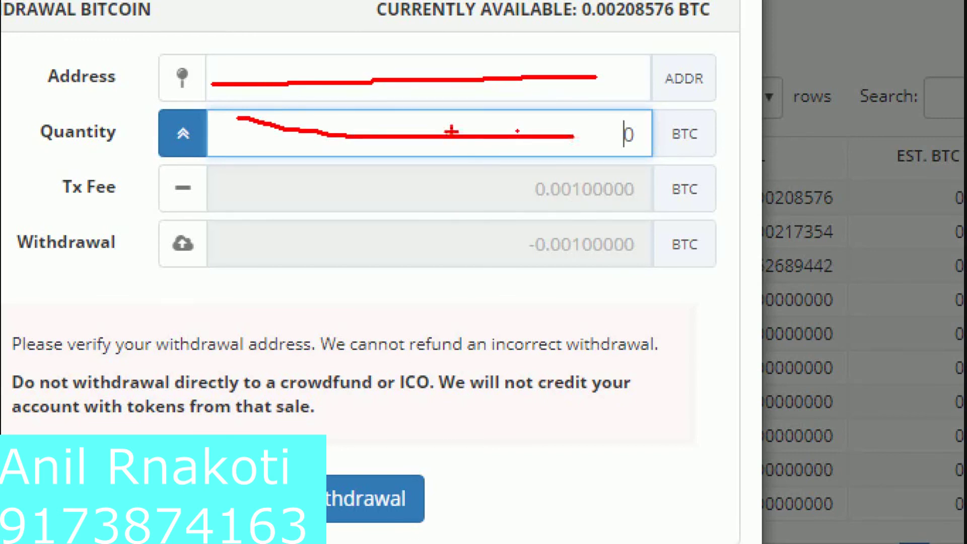
mouse_move(435, 131)
left_mouse_down()
mouse_move(466, 151)
mouse_move(443, 119)
left_mouse_up()
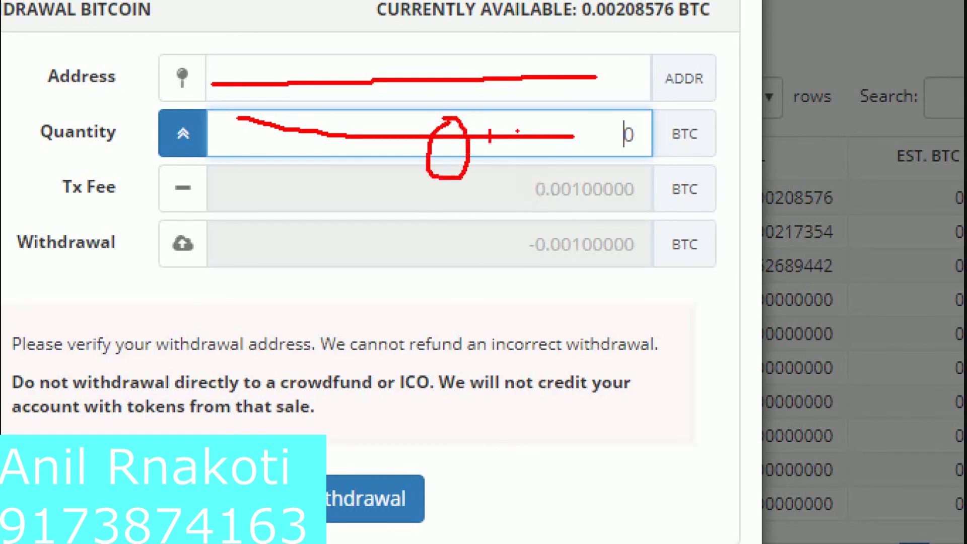
mouse_move(544, 121)
left_mouse_down()
mouse_move(551, 161)
mouse_move(529, 119)
mouse_move(603, 136)
mouse_move(598, 151)
mouse_move(630, 174)
mouse_move(563, 178)
mouse_move(532, 207)
mouse_move(656, 214)
mouse_move(630, 174)
left_mouse_up()
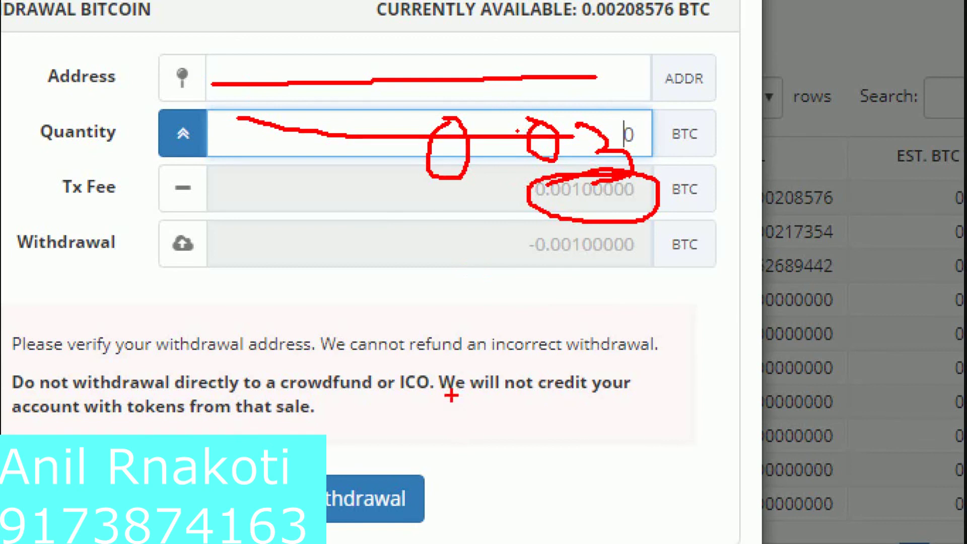
key("Escape")
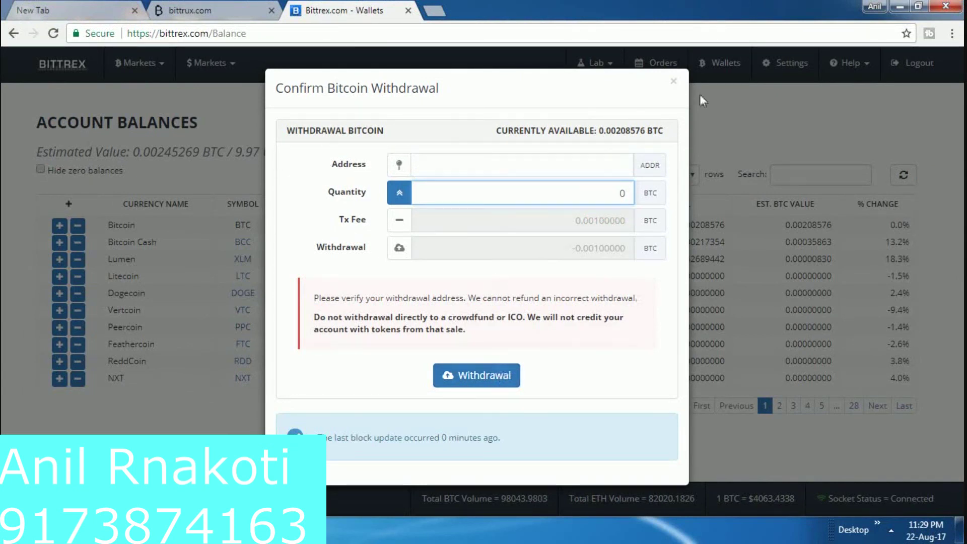
left_click(672, 82)
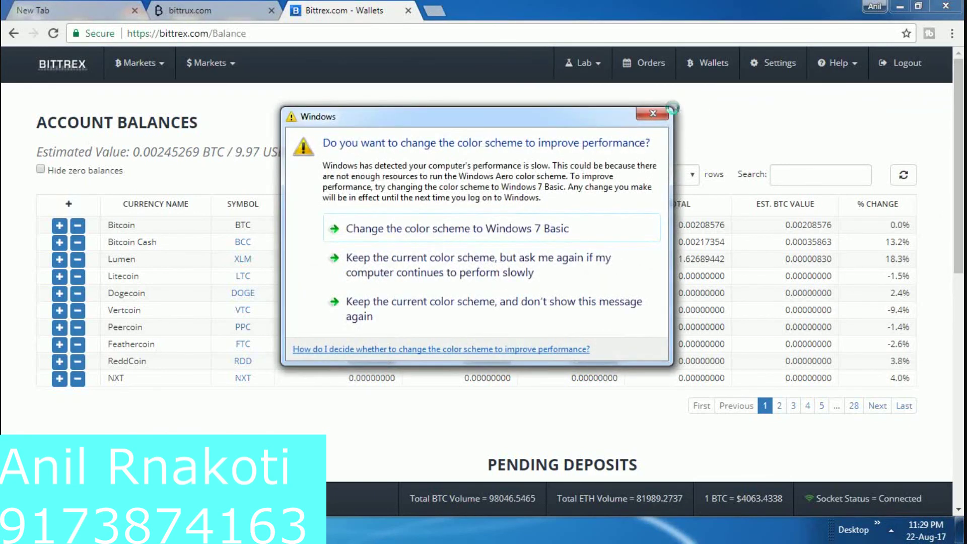
left_click(651, 114)
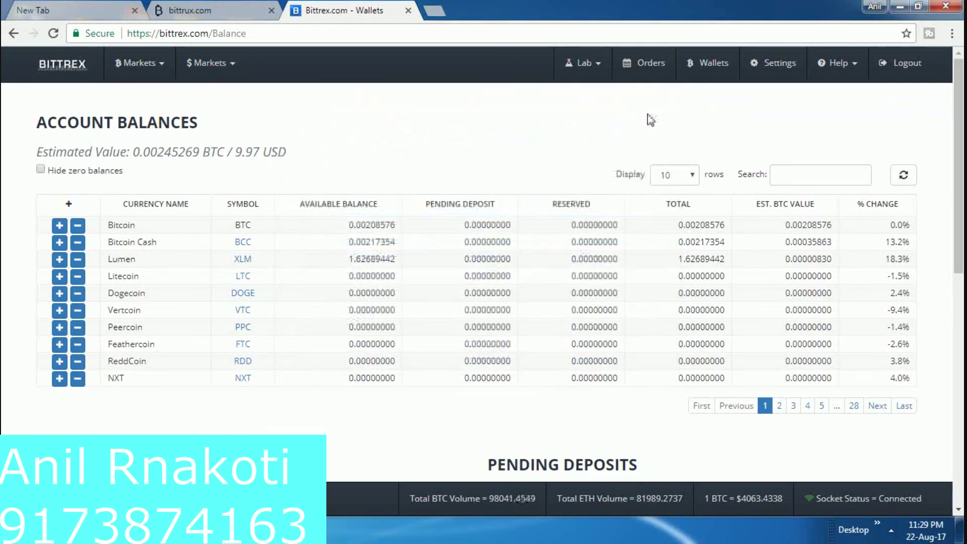